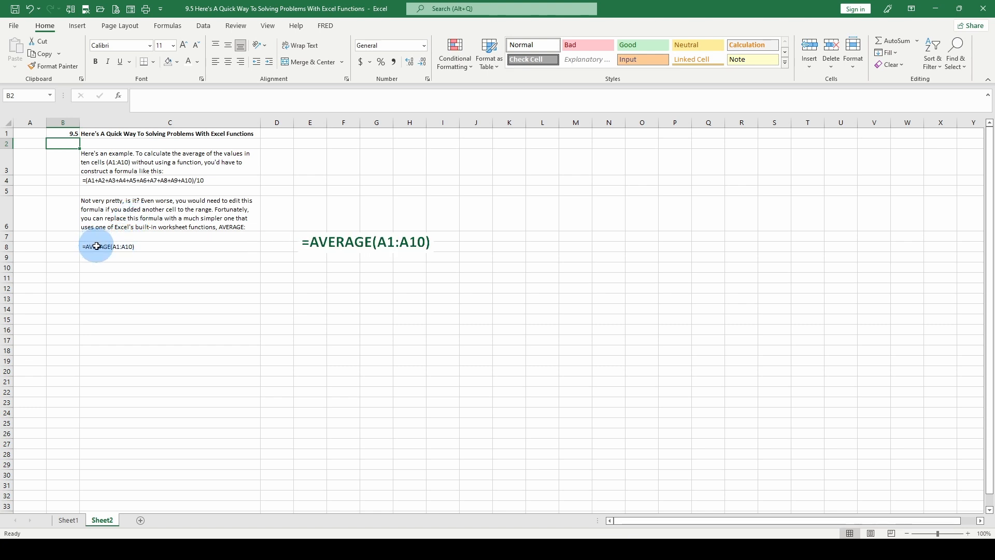
# - Enter the formula =AVERAGE(A1:A10) in cell C9
pyautogui.click(111, 257)
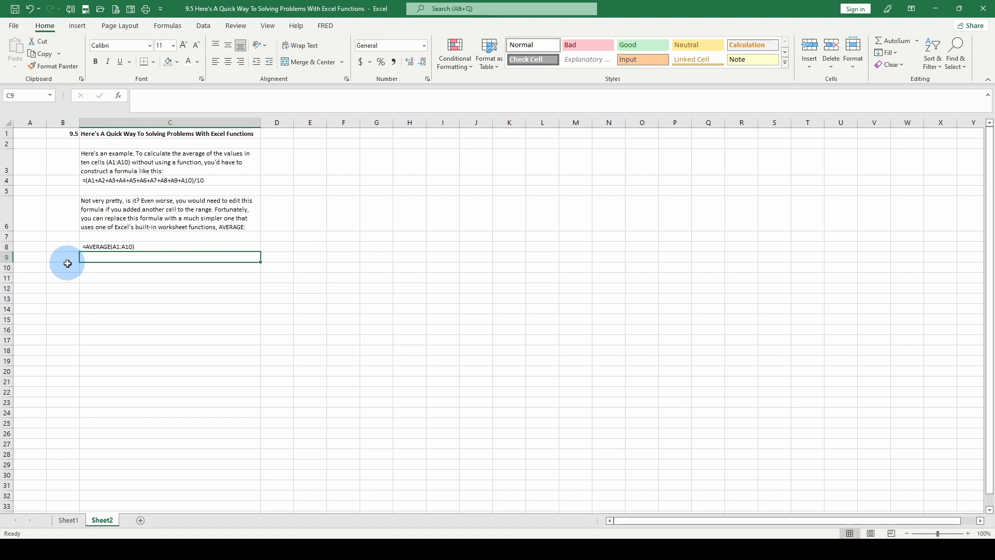
pyautogui.write('=AVERAGE(')
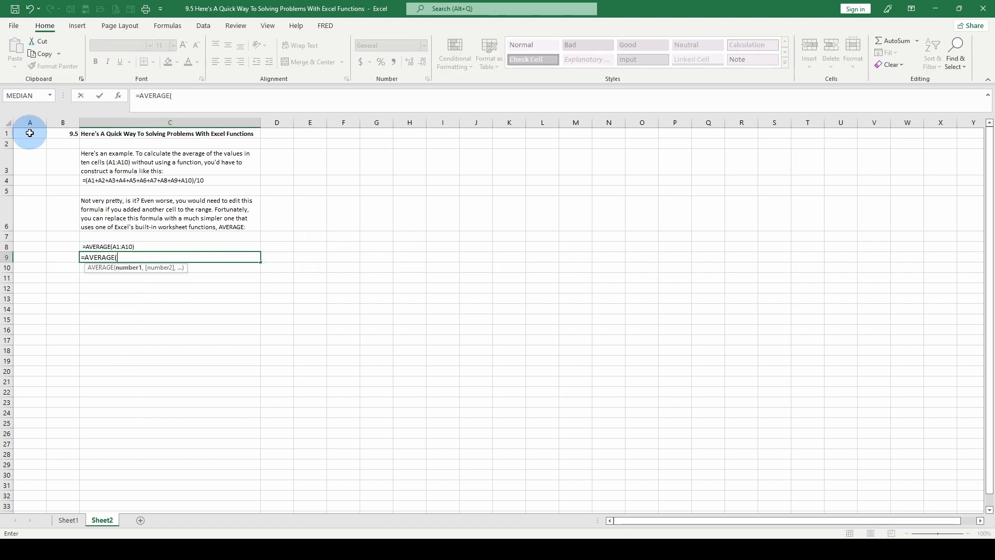
pyautogui.click(30, 134)
pyautogui.moveTo(34, 142); pyautogui.dragTo(31, 265)
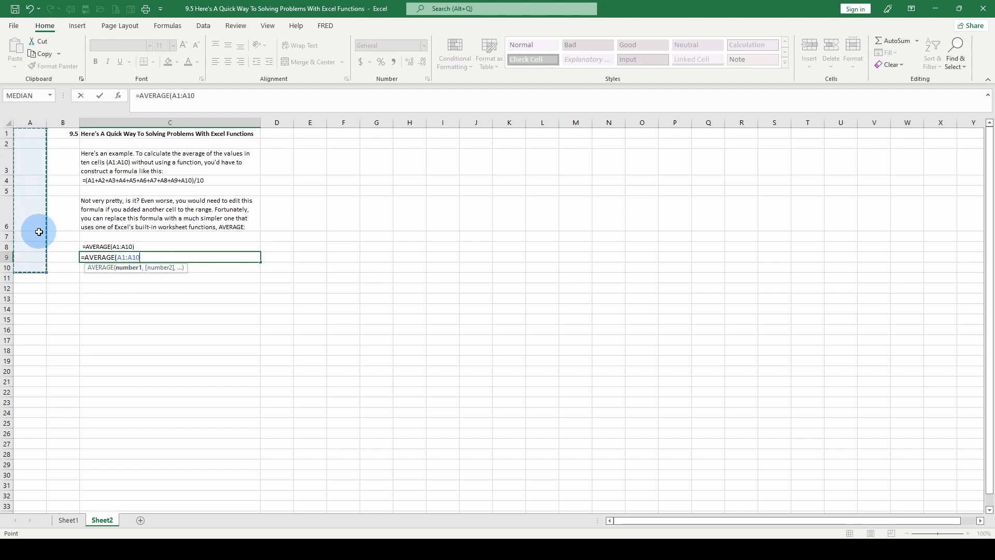
pyautogui.press('Return')
pyautogui.click(133, 255)
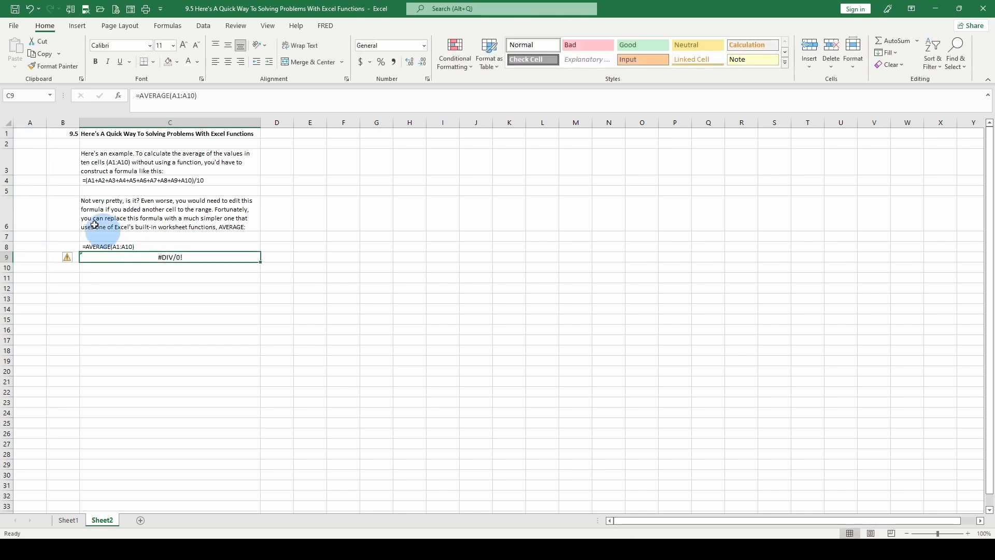
# - Fill cells A2, A3 and A4 with the values 1, 2 and 5, and check the AVERAGE formula's cell C9
pyautogui.click(27, 144)
pyautogui.write('1')
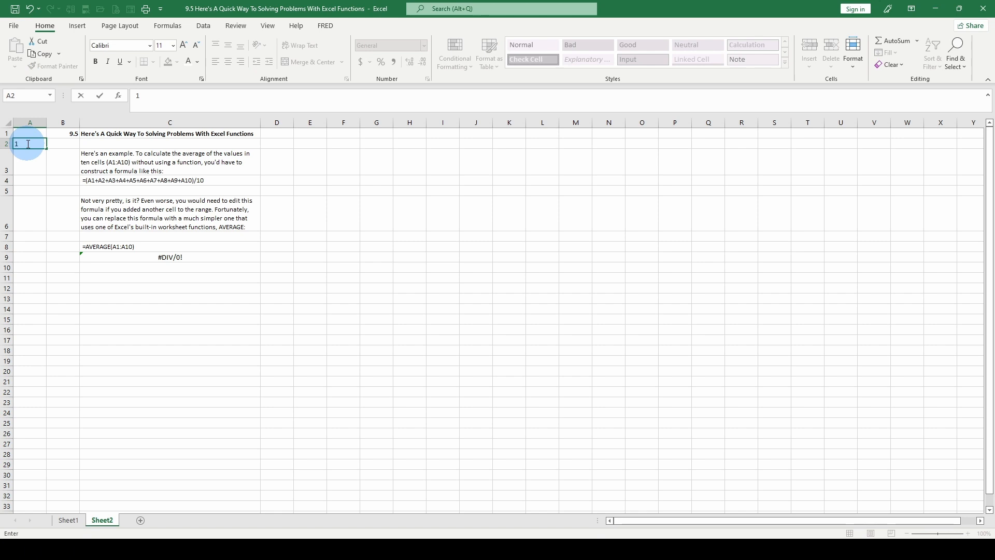
pyautogui.press('Return')
pyautogui.write('2')
pyautogui.press('Return')
pyautogui.write('5')
pyautogui.press('Return')
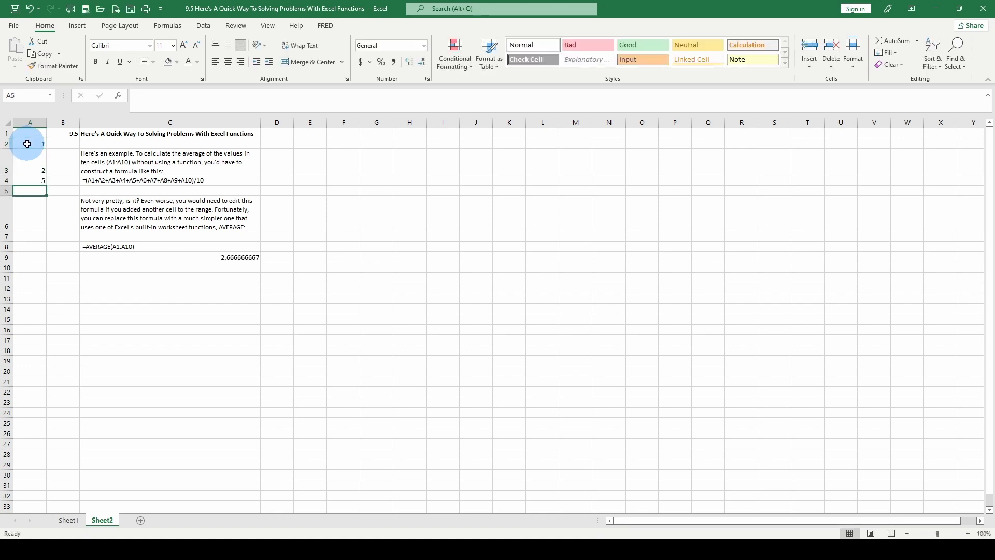
pyautogui.click(115, 258)
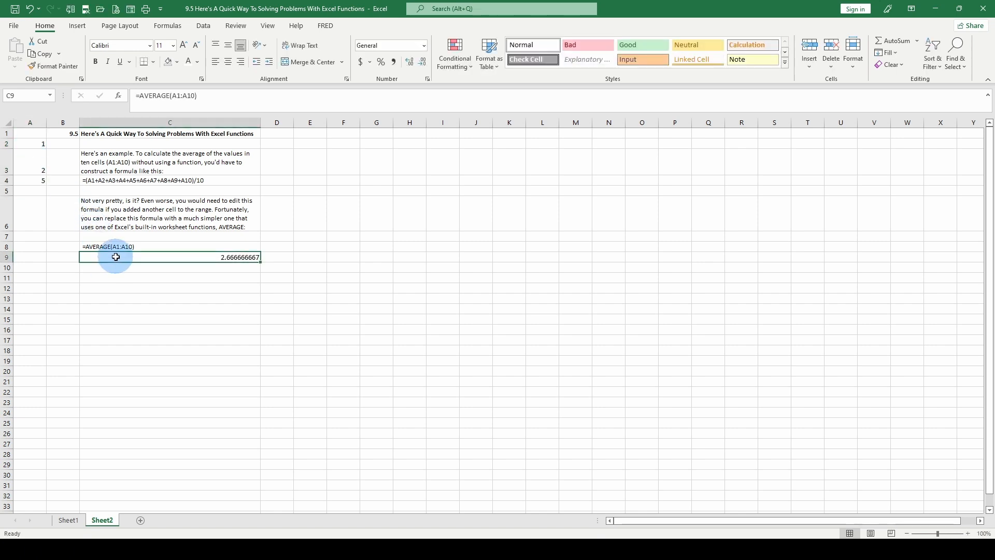
# - Enter the formula =(A1+A2+A3+A4+A5+A6+A7+A8+A9+A10)/10 in cell C11
pyautogui.click(108, 268)
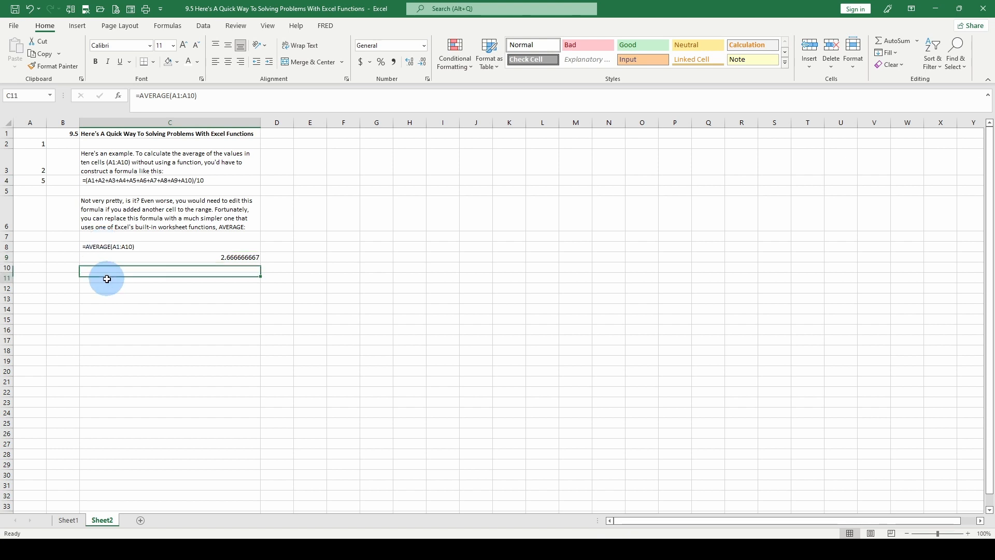
pyautogui.click(107, 279)
pyautogui.write('=(')
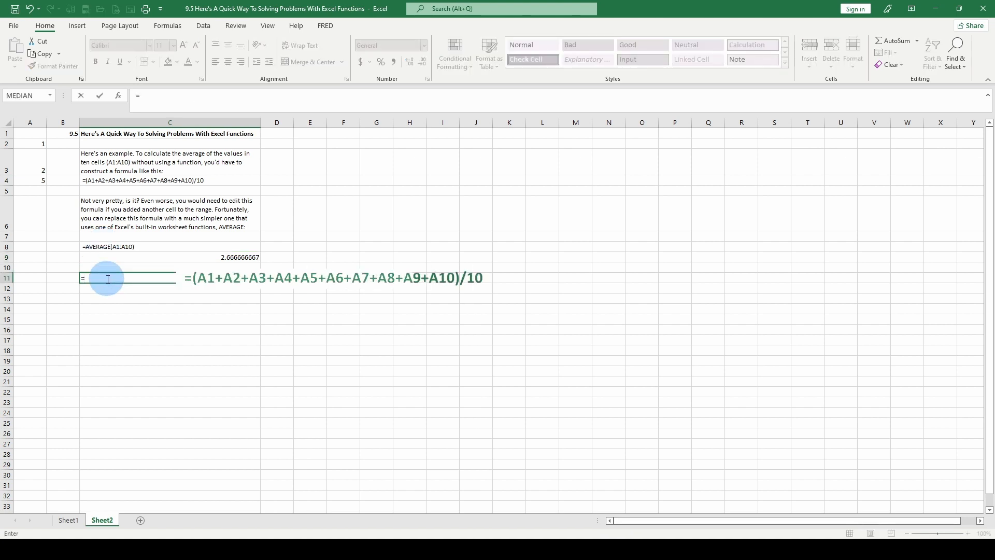
pyautogui.click(19, 137)
pyautogui.write('+')
pyautogui.click(24, 145)
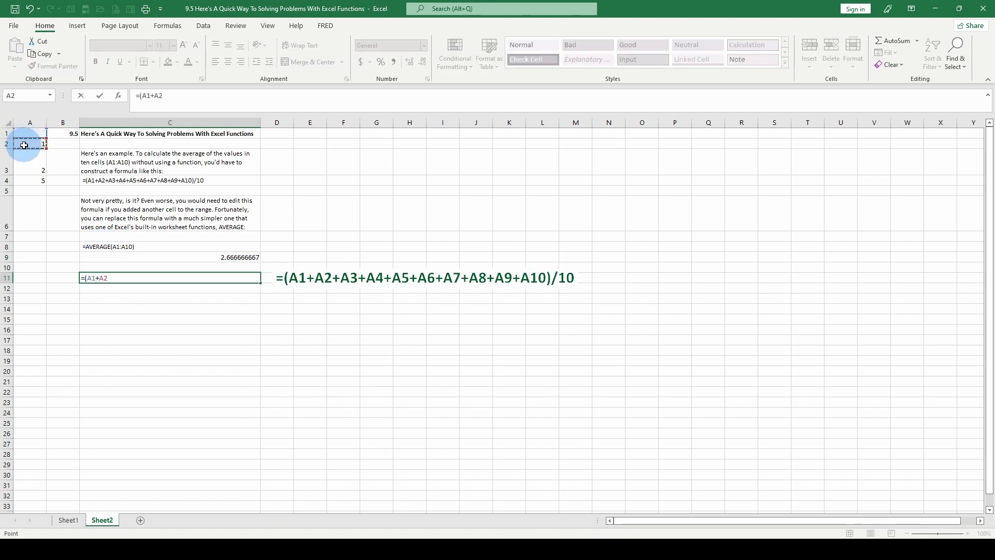
pyautogui.write('+')
pyautogui.click(31, 167)
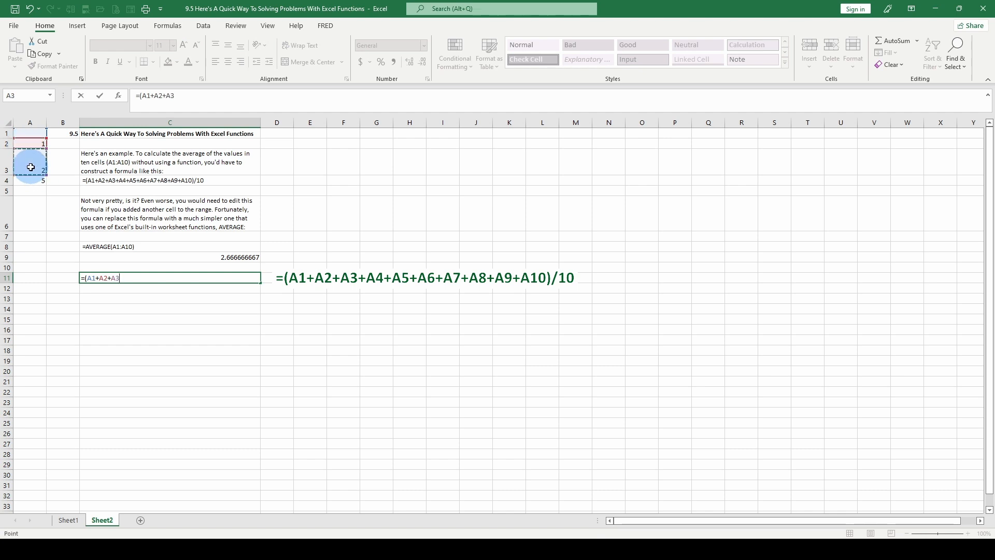
pyautogui.click(30, 178)
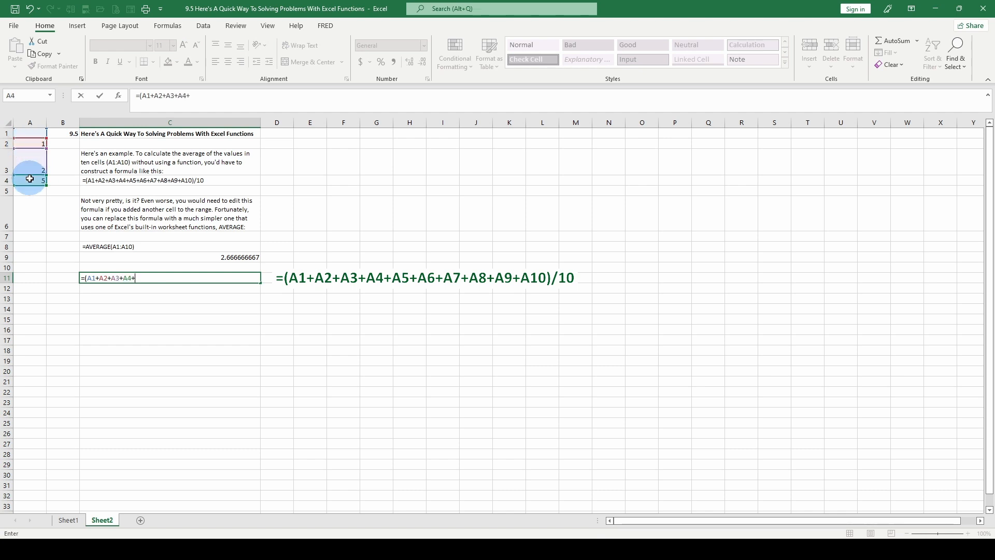
pyautogui.click(27, 192)
pyautogui.write('+')
pyautogui.click(26, 221)
pyautogui.write('+')
pyautogui.click(27, 238)
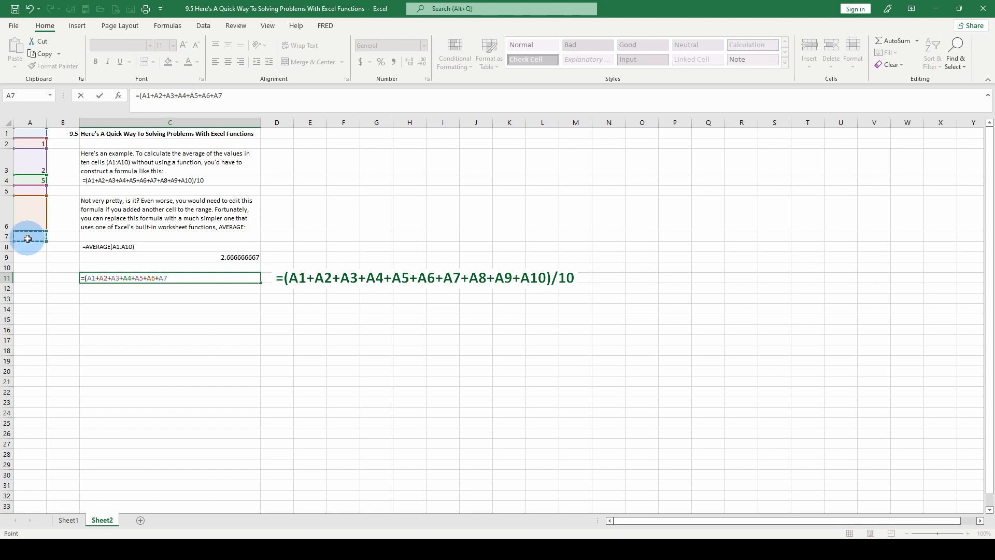
pyautogui.click(40, 246)
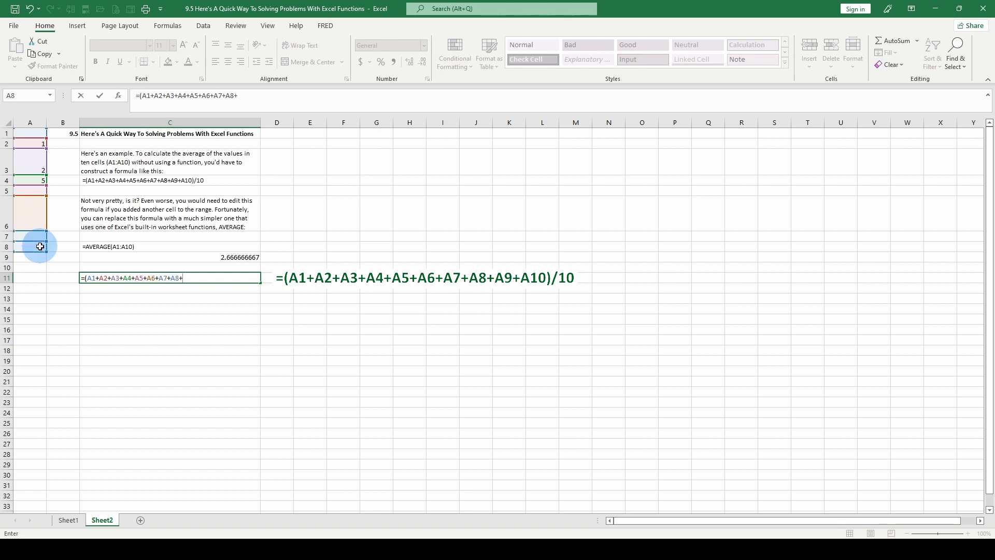
pyautogui.write('+')
pyautogui.click(27, 254)
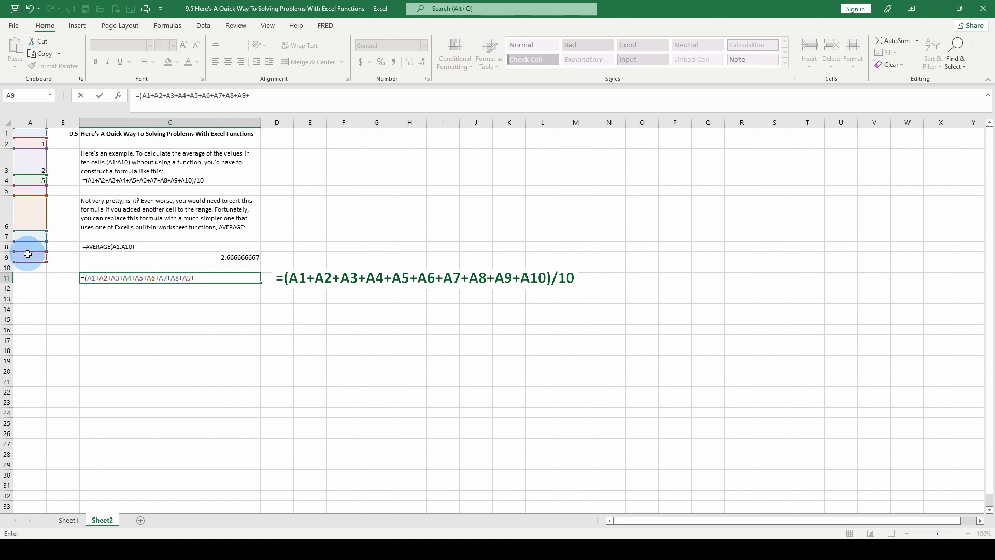
pyautogui.write('+')
pyautogui.click(25, 269)
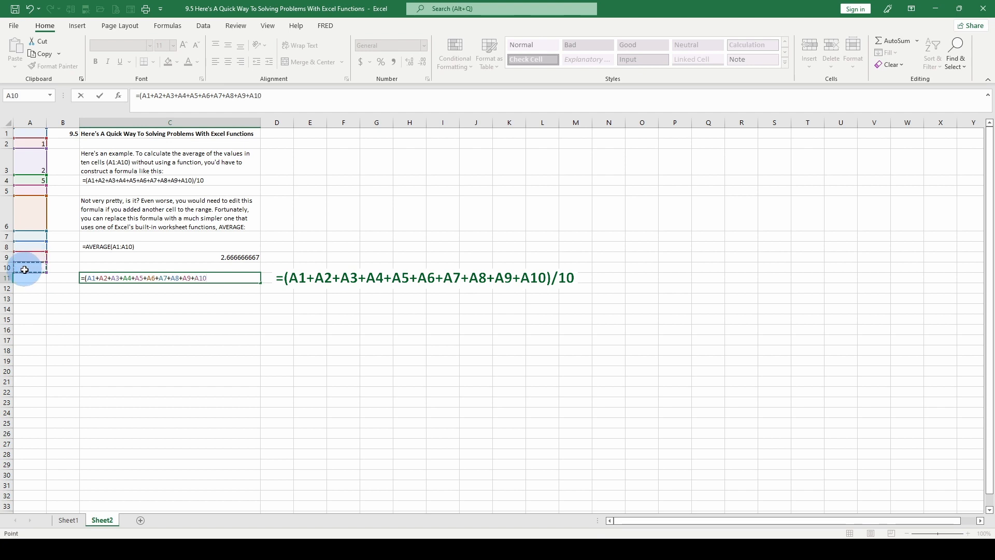
pyautogui.write(')/10')
pyautogui.hotkey('ctrl', 'Return')
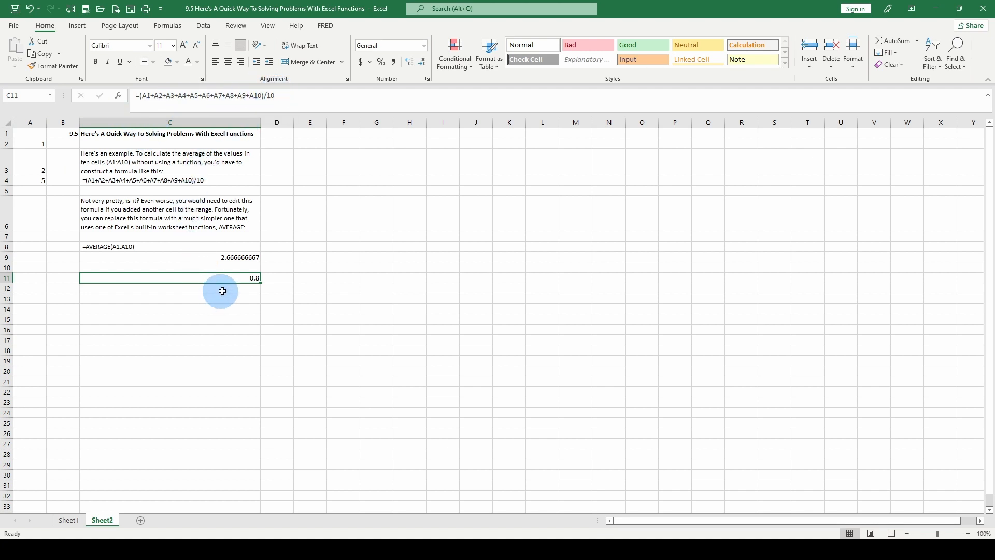
# - Compare the average formulas in C9 and C11 with the column D values and the average formula in D11
pyautogui.click(230, 256)
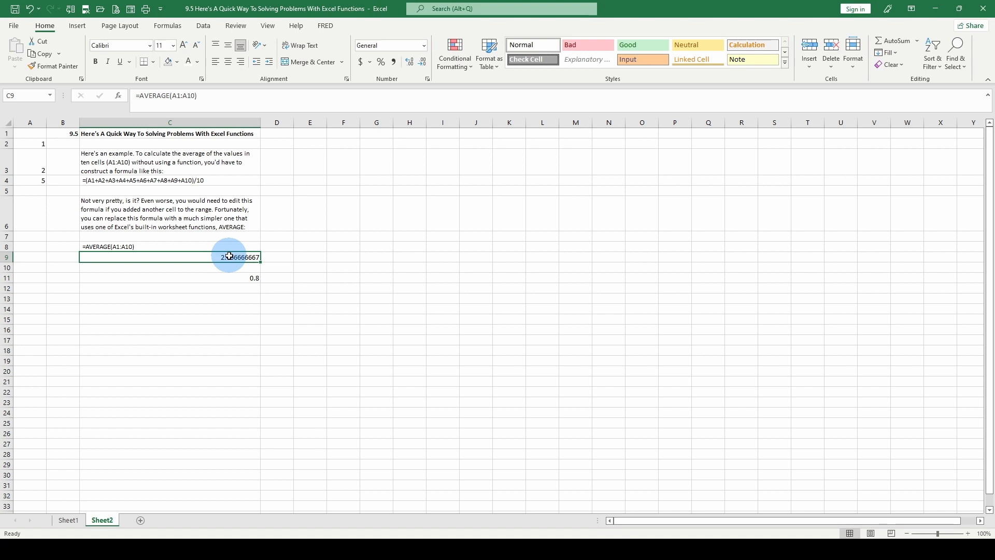
pyautogui.click(220, 279)
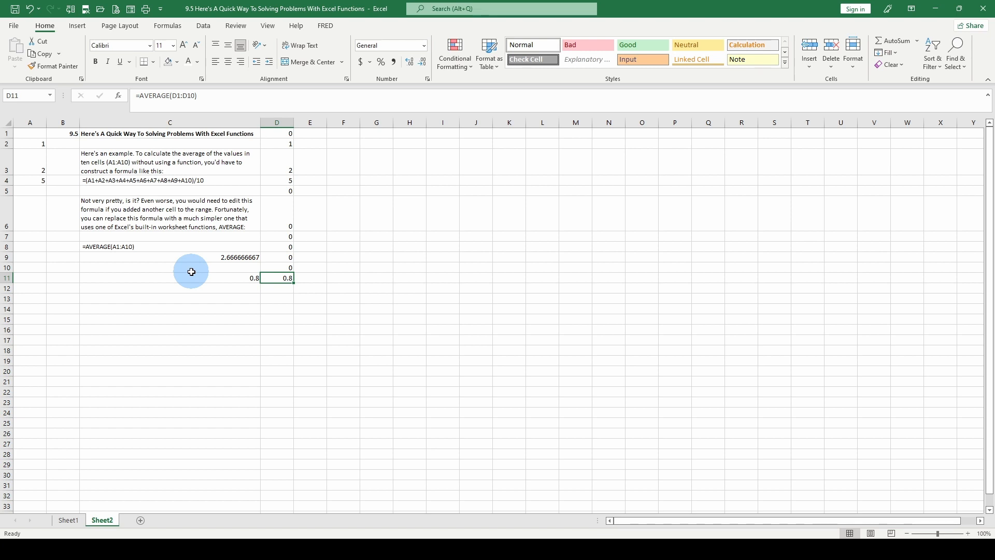
pyautogui.click(102, 250)
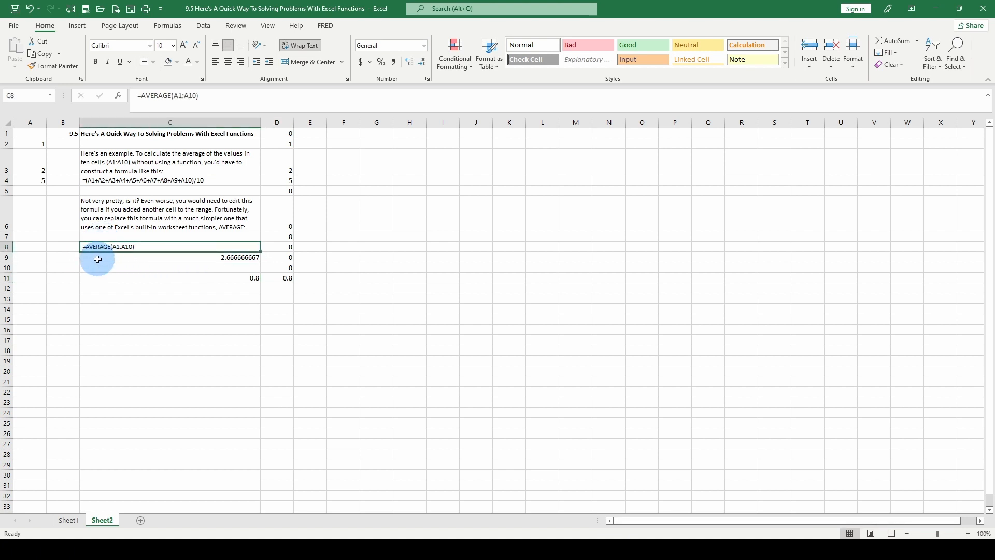
pyautogui.click(98, 259)
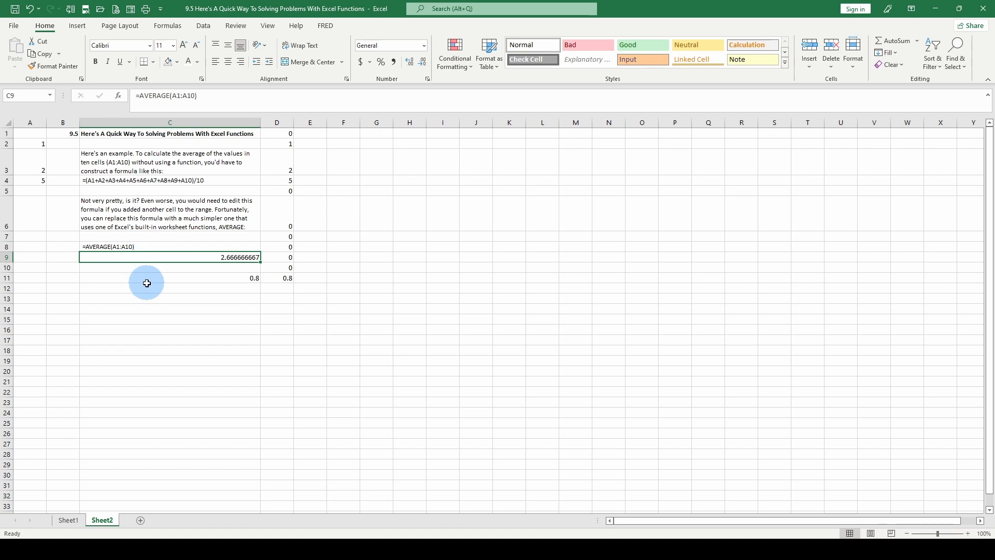
pyautogui.click(145, 278)
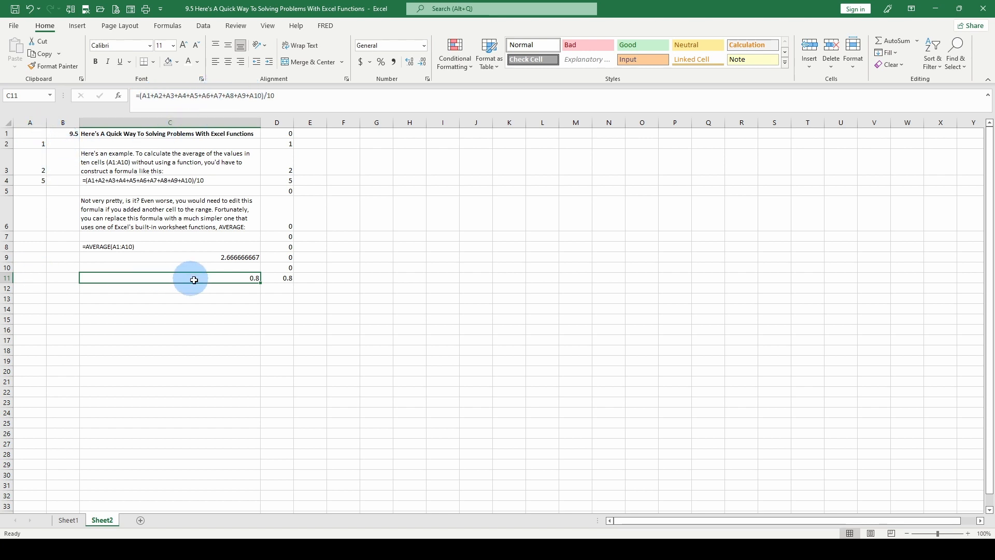
pyautogui.moveTo(277, 132); pyautogui.dragTo(275, 268)
pyautogui.click(276, 278)
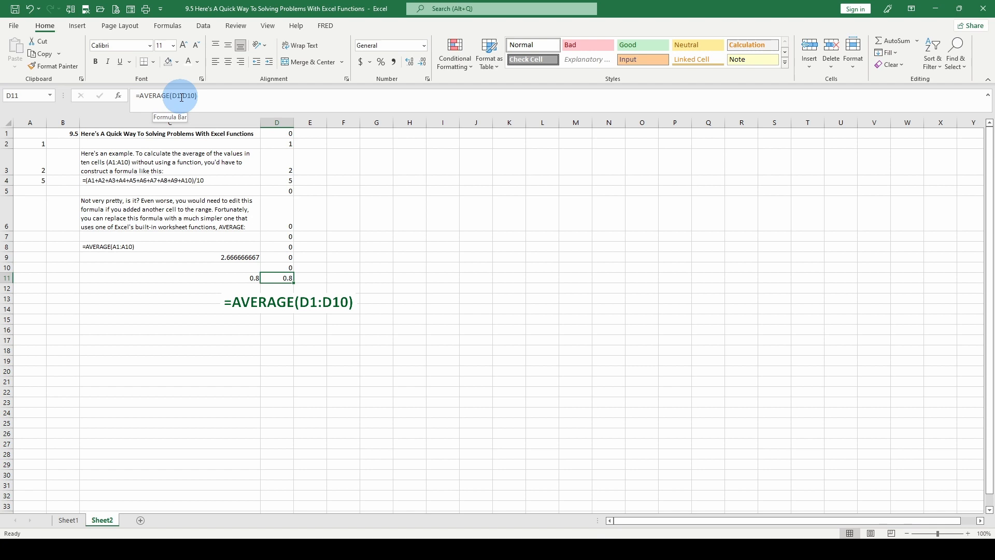
pyautogui.click(213, 278)
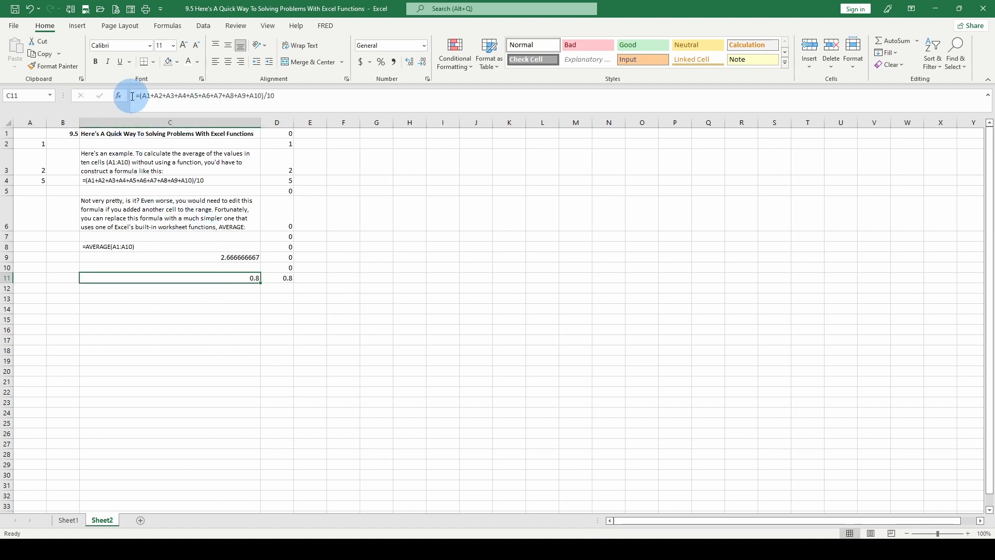